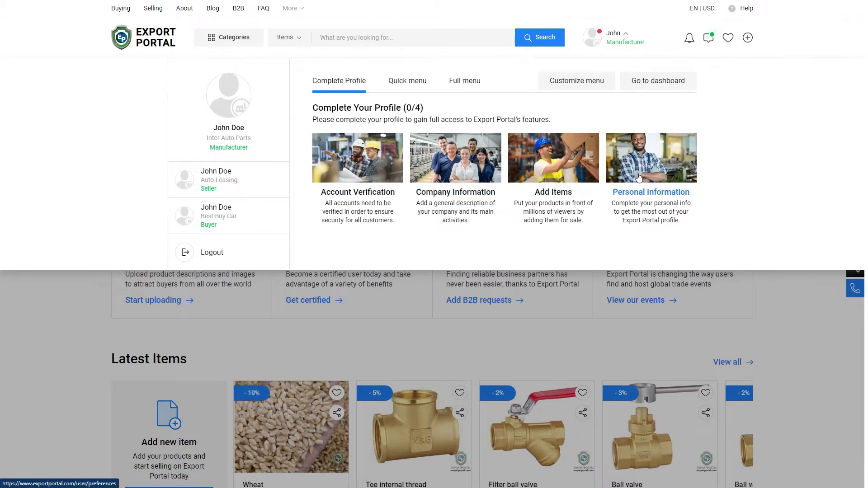
On the Account Verification page, upload and confirm the passport or government ID file.
left_click(355, 171)
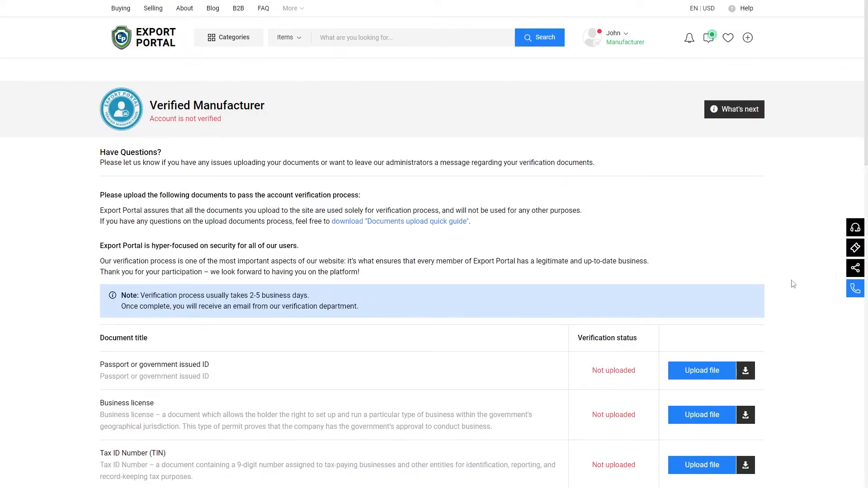
scroll(792, 284, "down", 3)
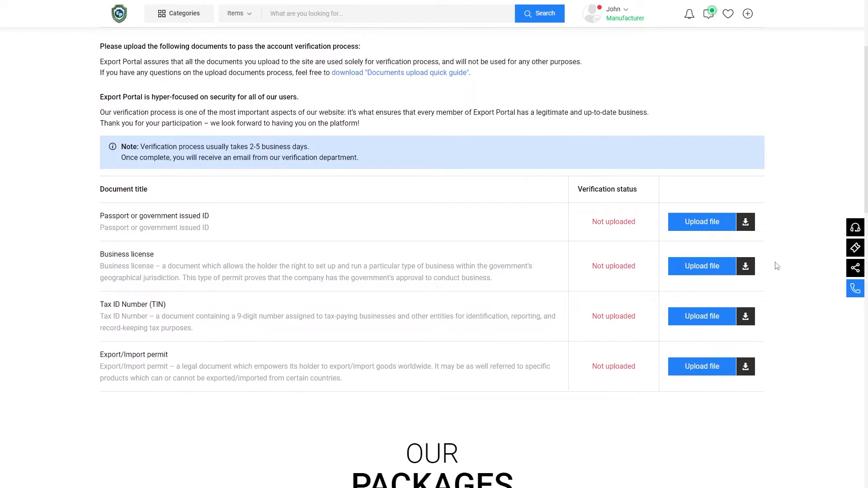
left_click(694, 228)
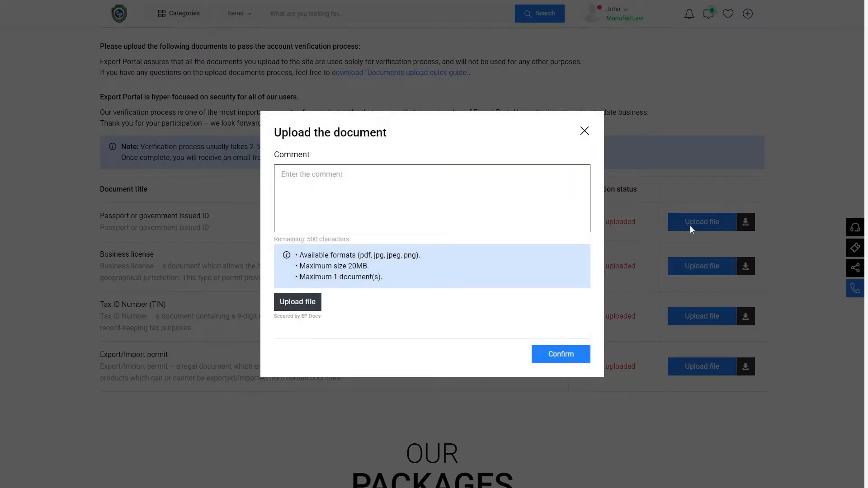
left_click(298, 302)
left_click(249, 110)
left_click(357, 229)
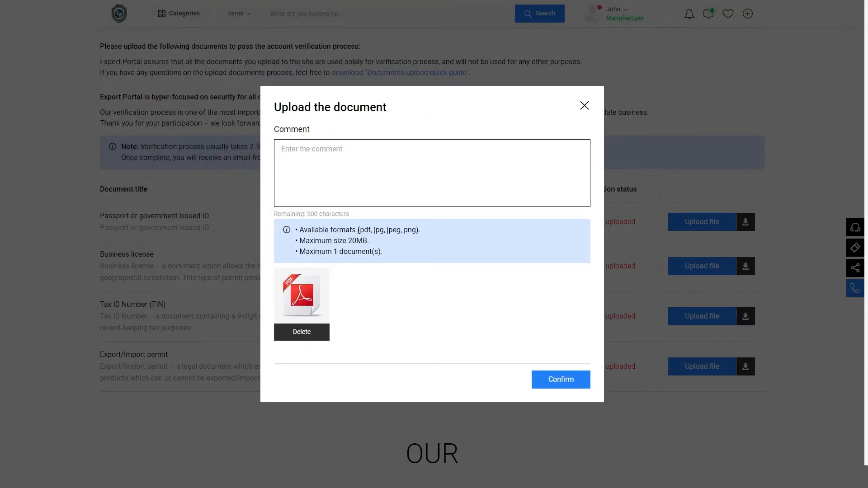
left_click(565, 384)
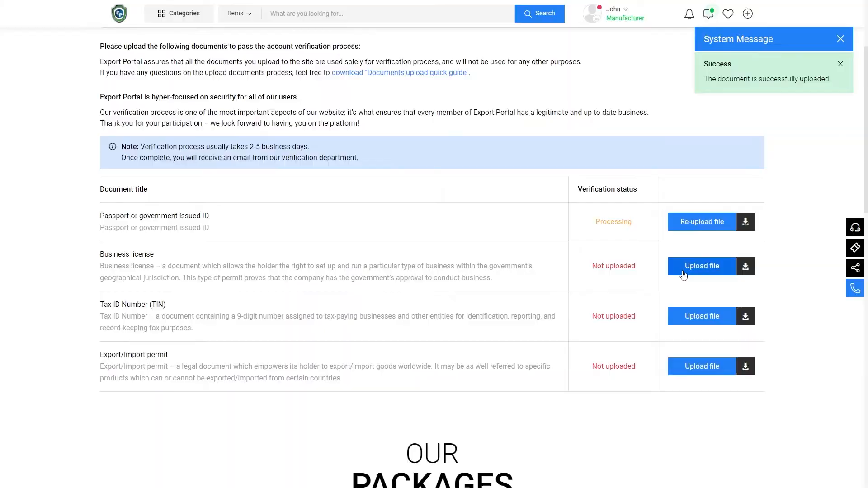
Upload and confirm the Business license PDF.
left_click(682, 270)
left_click(299, 301)
left_click(169, 97)
left_click(357, 229)
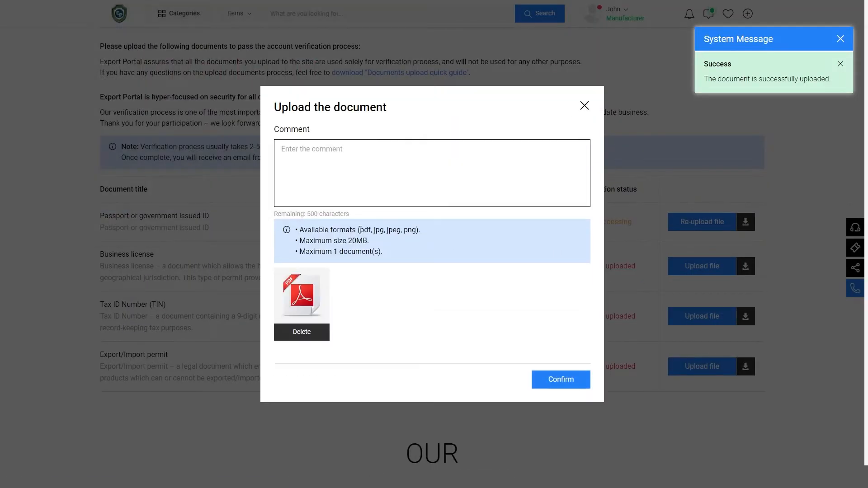
left_click(554, 381)
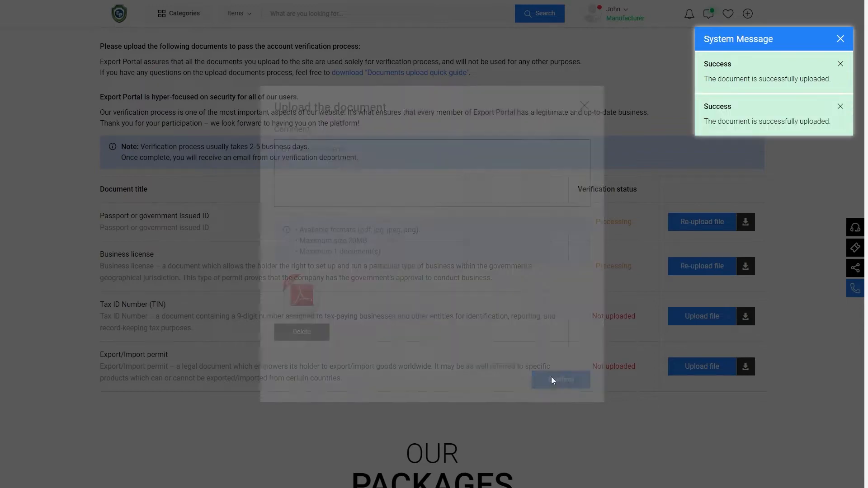
Upload and confirm the Tax ID Number (TIN) PDF.
left_click(691, 319)
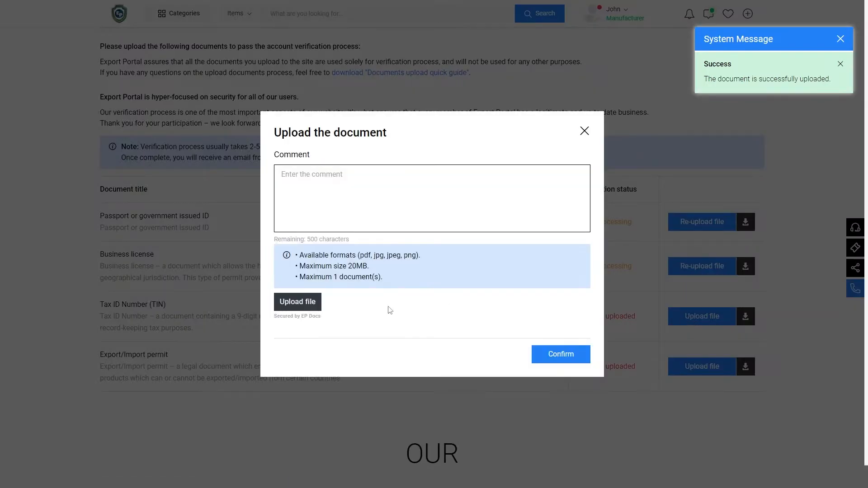
left_click(301, 301)
left_click(304, 75)
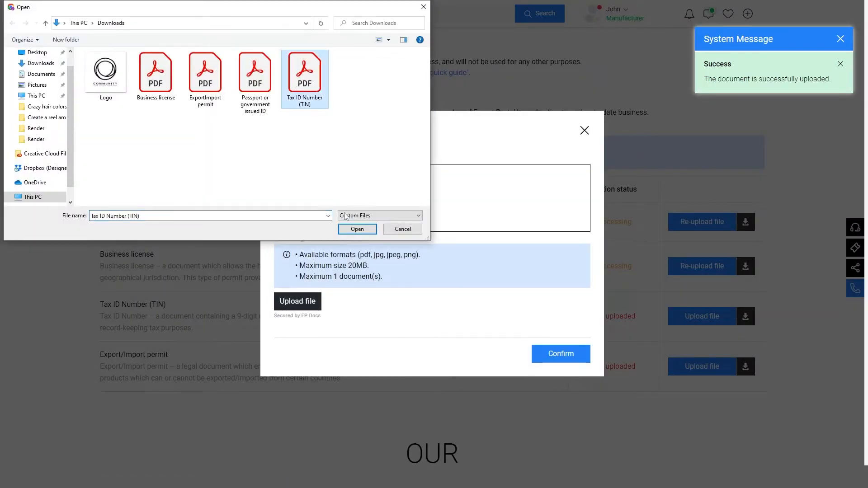
left_click(357, 229)
left_click(555, 379)
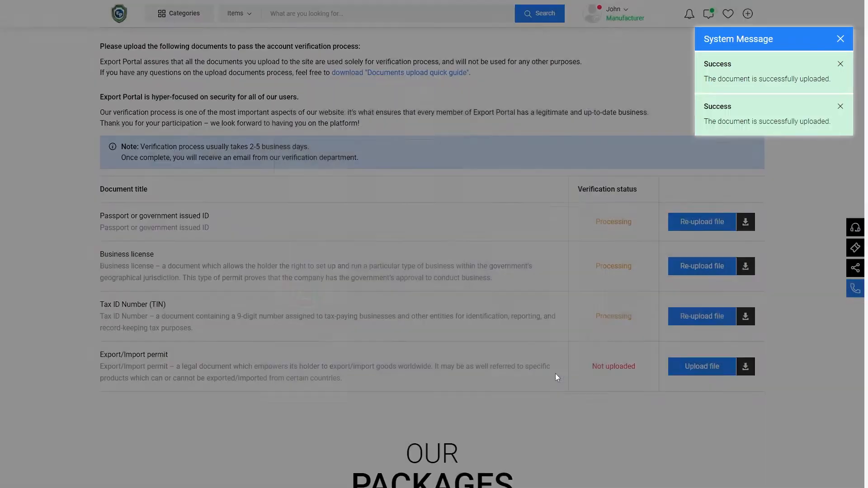
Upload and confirm the Export/Import permit PDF.
left_click(687, 370)
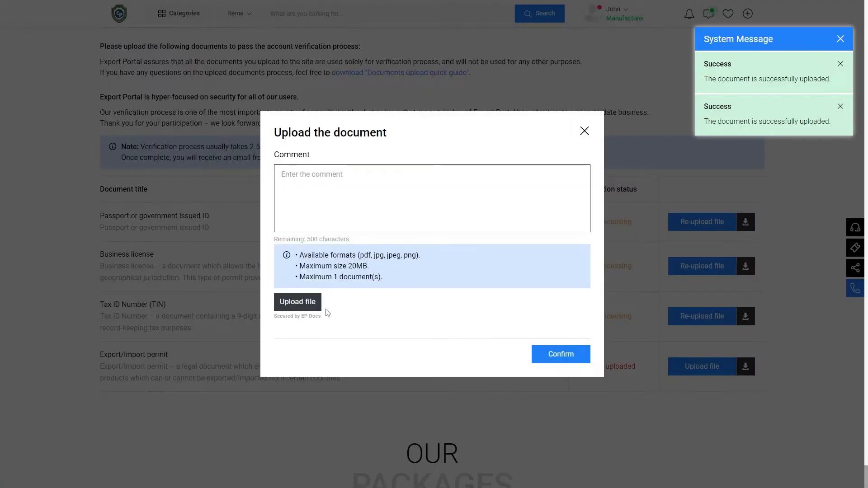
left_click(304, 303)
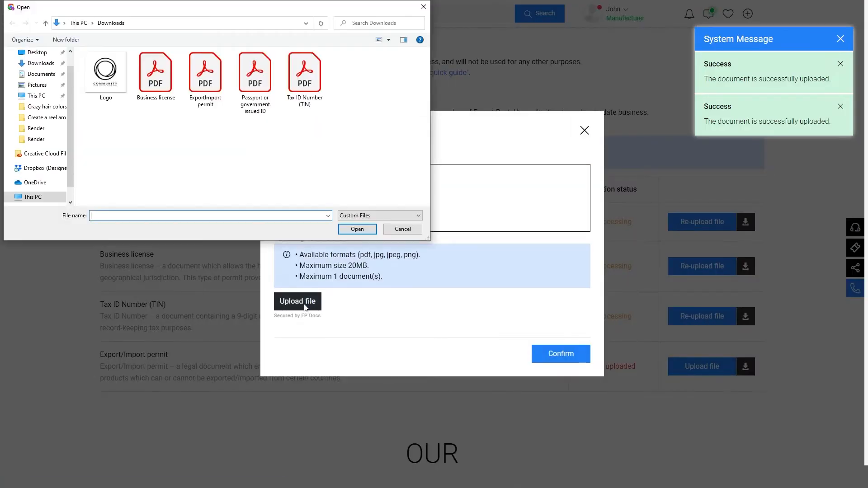
left_click(217, 89)
left_click(372, 229)
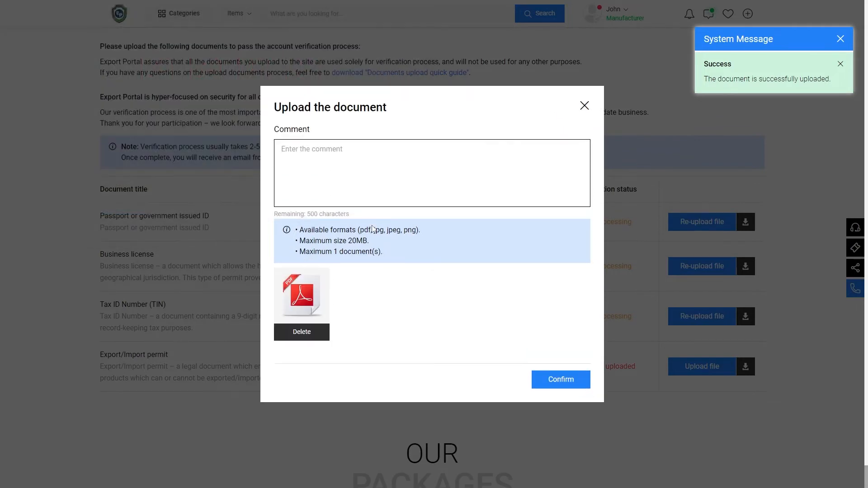
left_click(558, 378)
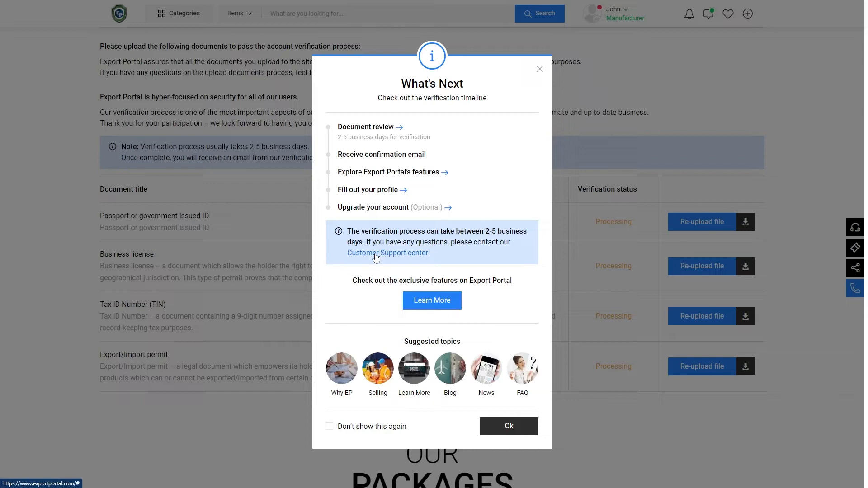
Dismiss the What's Next verification timeline dialog with Ok.
left_click(508, 427)
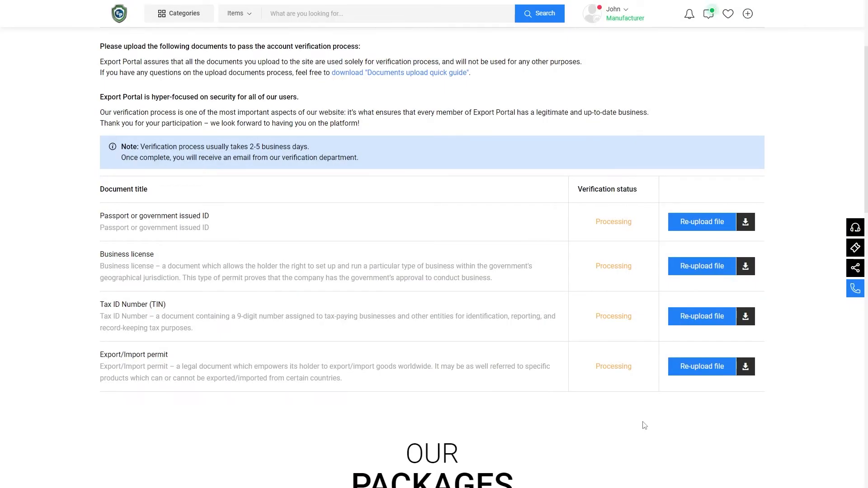
scroll(785, 373, "down", 8)
scroll(785, 373, "down", 1)
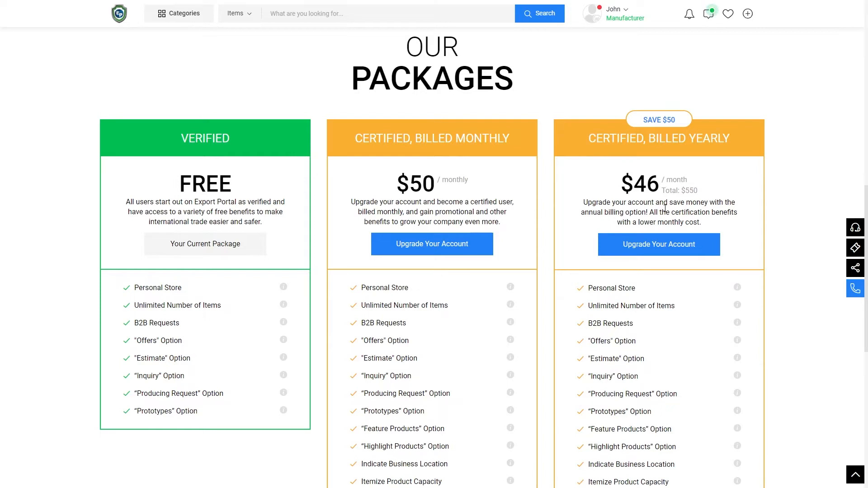
scroll(665, 209, "down", 2)
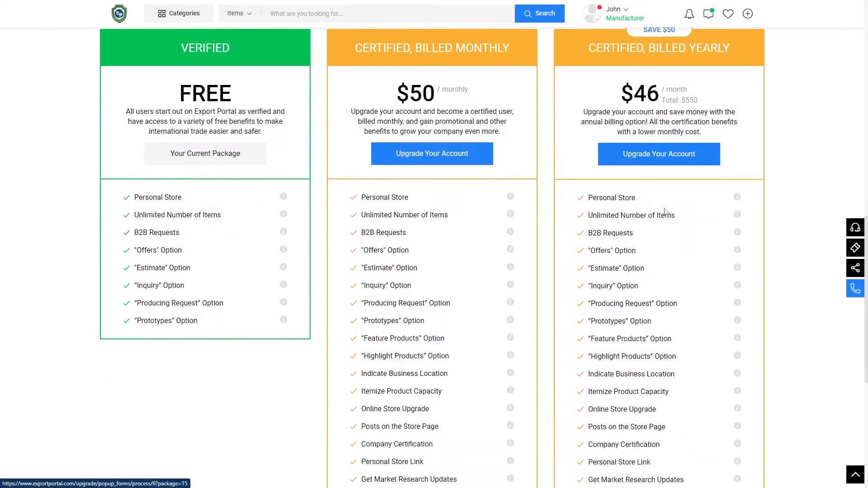
scroll(665, 212, "down", 1)
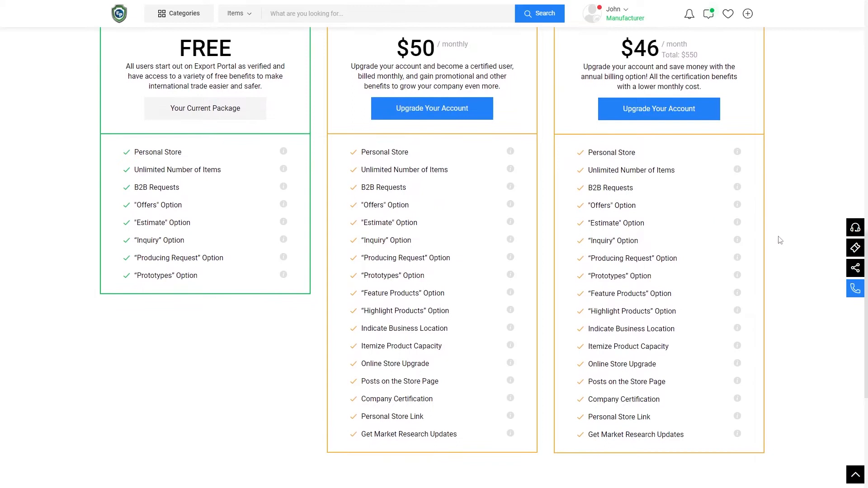
scroll(760, 232, "up", 10)
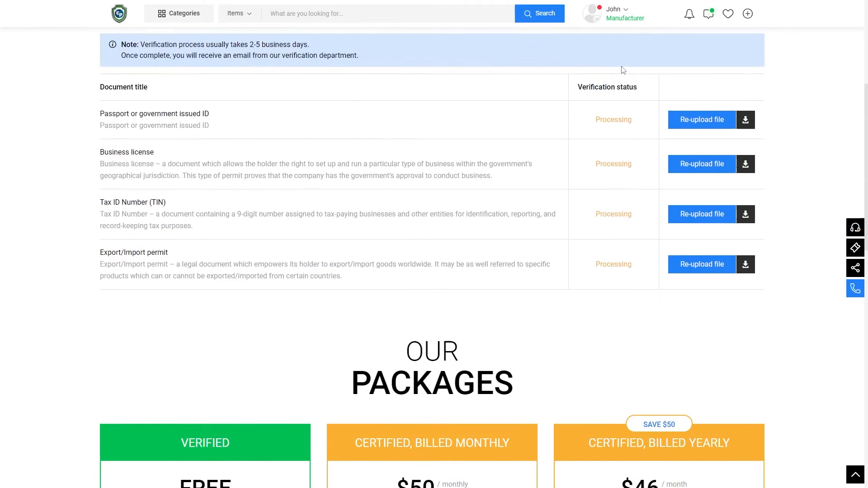
scroll(622, 70, "up", 6)
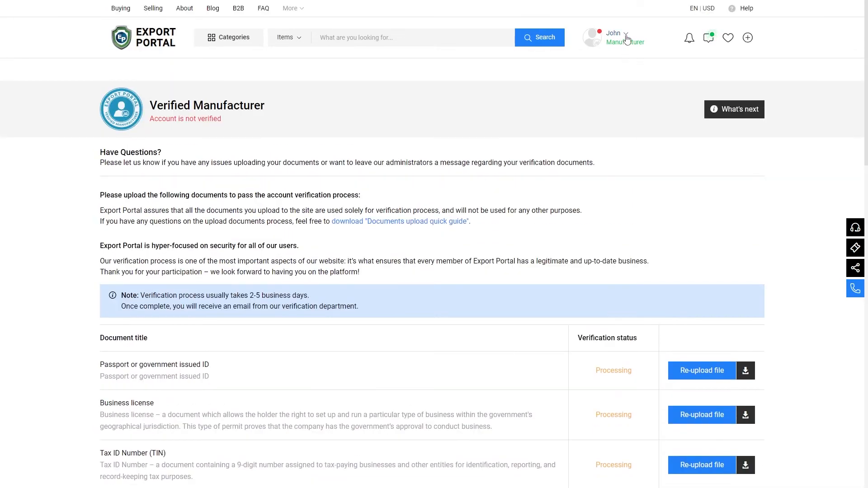
From the account menu, go to Personal Information and open its Edit form.
left_click(626, 39)
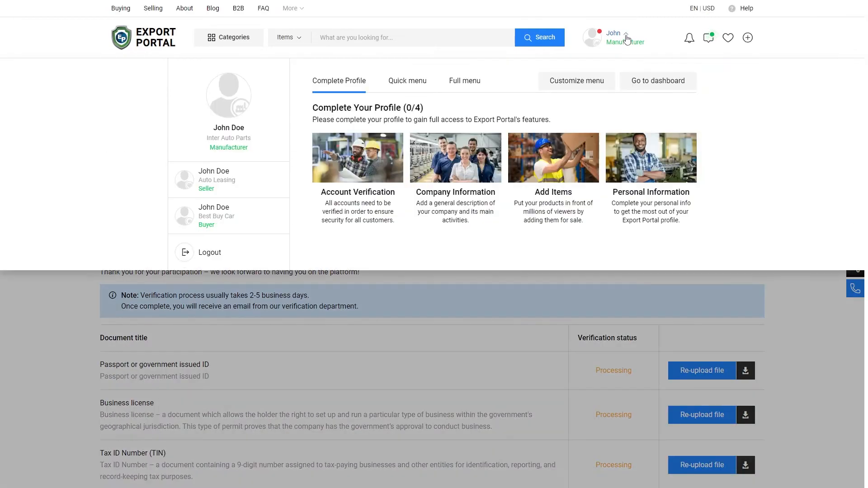
left_click(648, 162)
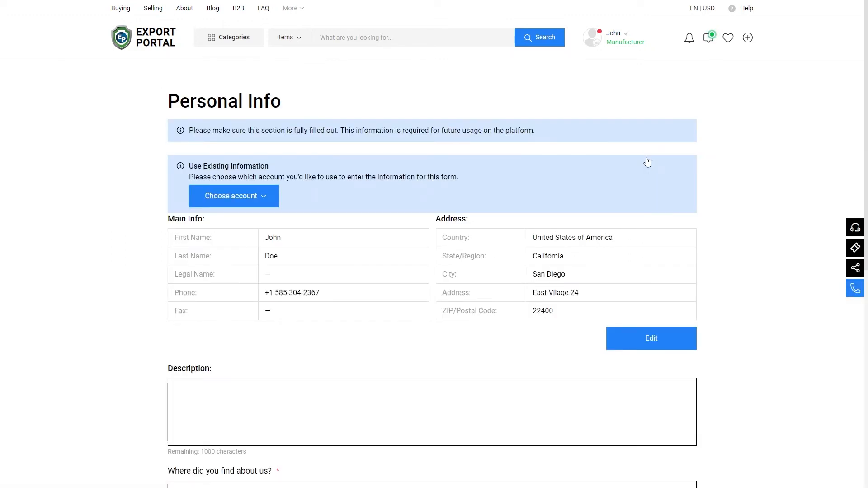
left_click(661, 342)
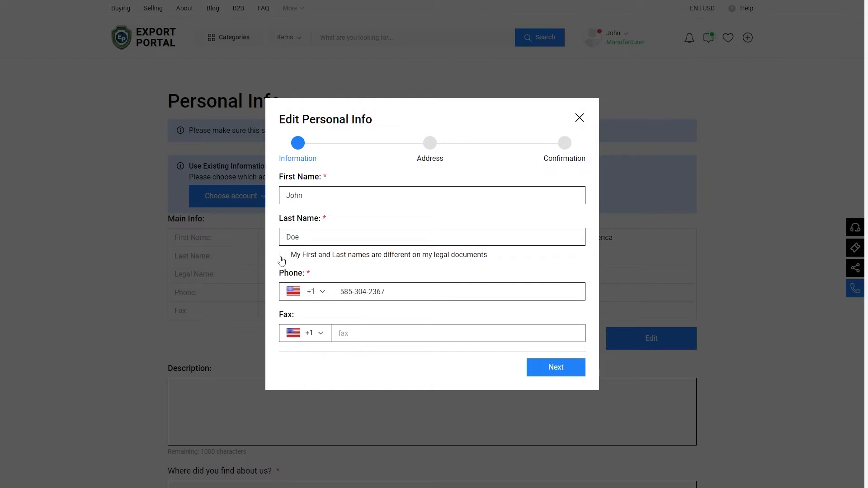
Add a fax number and submit the personal info through the address and confirmation steps.
left_click(374, 331)
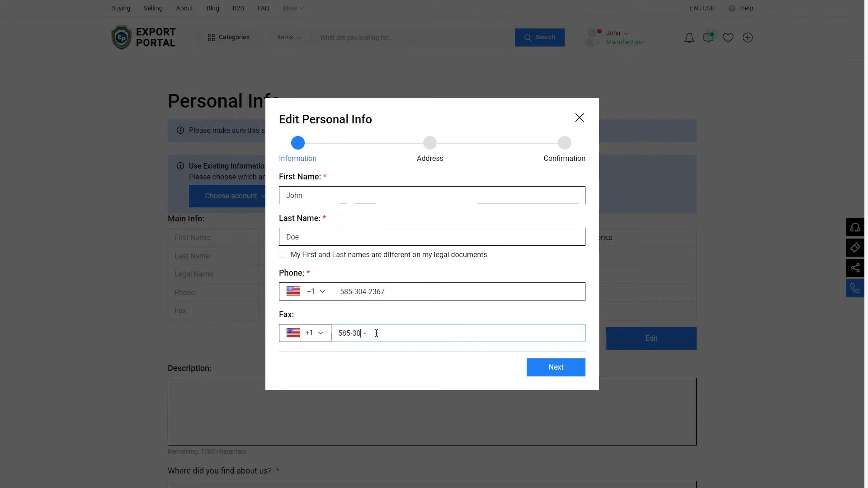
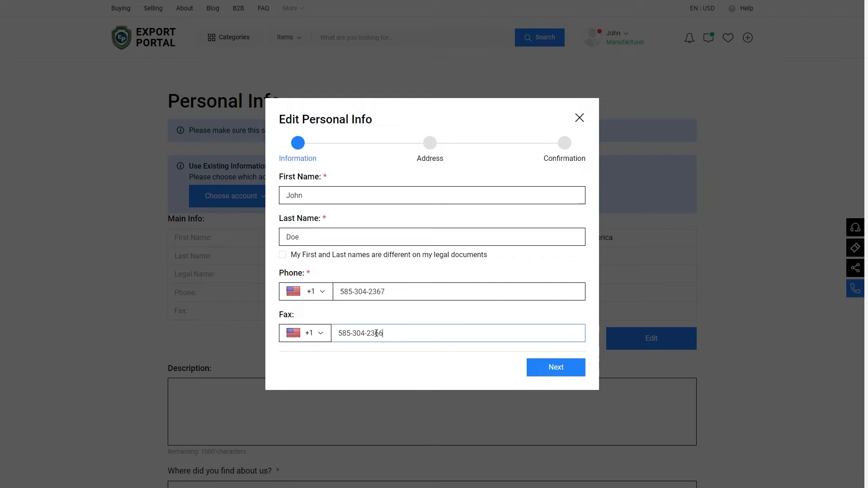
left_click(551, 370)
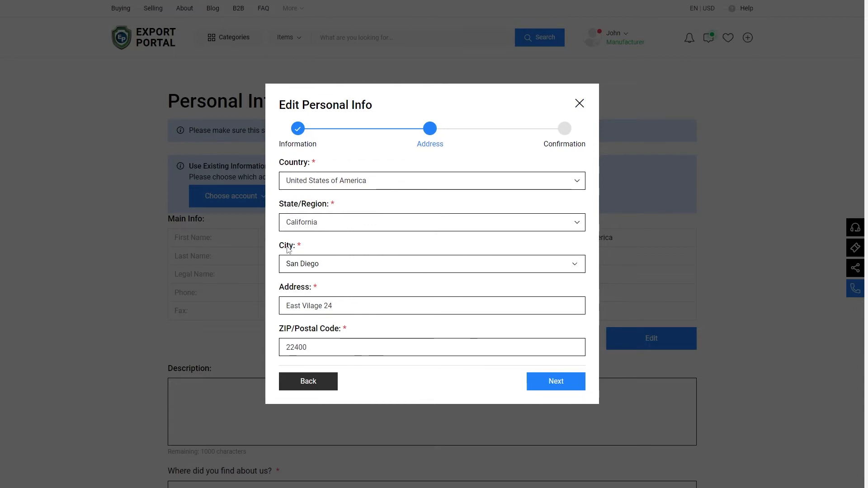
left_click(559, 382)
left_click(568, 294)
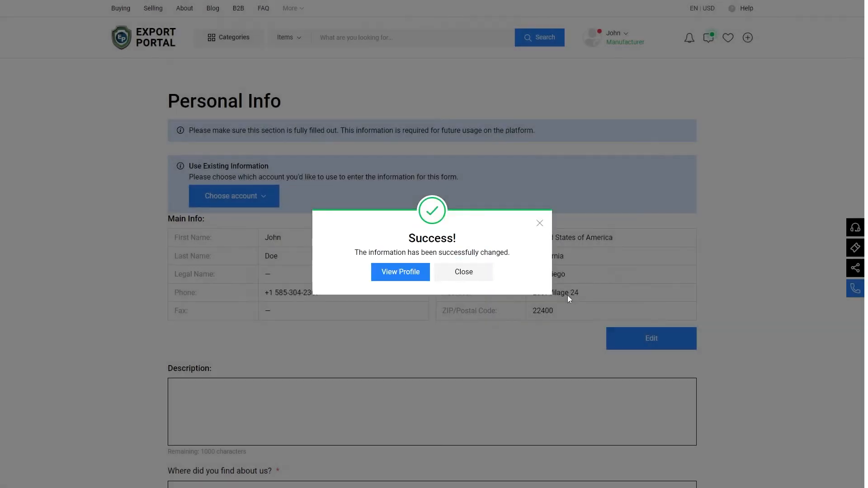
Write the Description: 'A seller is responsible for initiating sale conversation...' about retail work.
left_click(481, 279)
scroll(483, 281, "down", 3)
left_click(629, 300)
type("A seller is responsible for initiatiang sale conversation and making the selling")
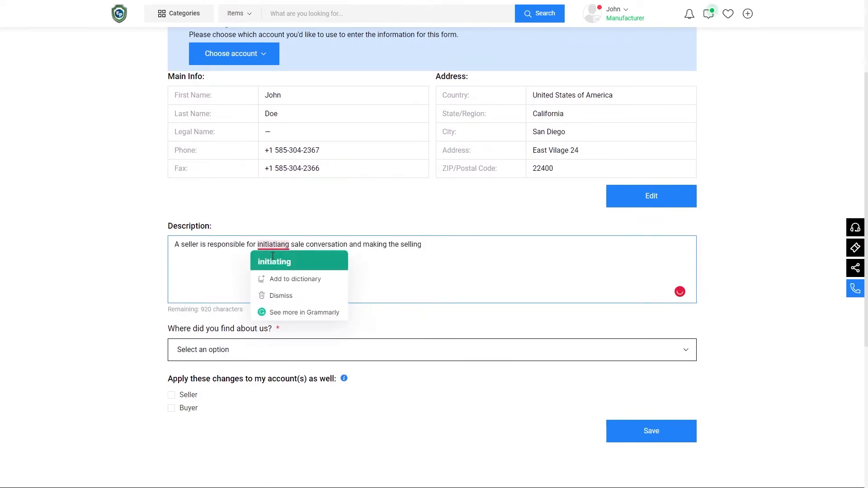
left_click(273, 262)
type("process easy for customers. They work in various settings, especially retail stores or services centers. A seller's job is to ask customers questions and recommend the bes")
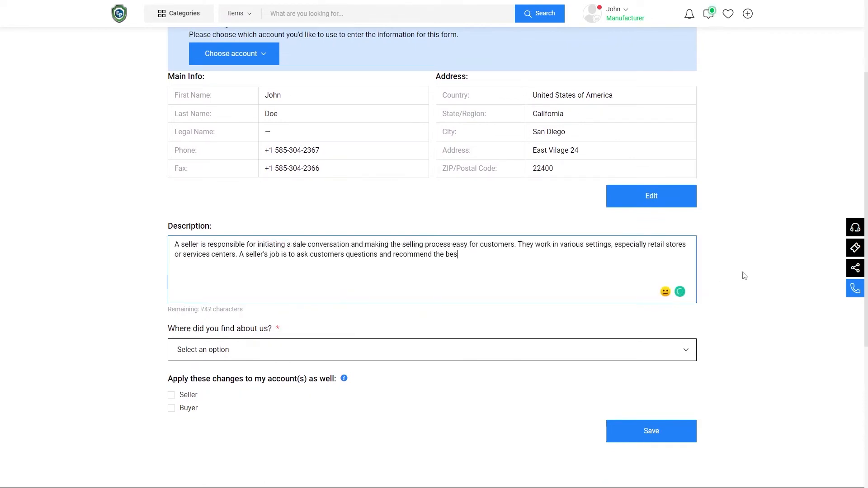
type("t product based on their desires and needs.")
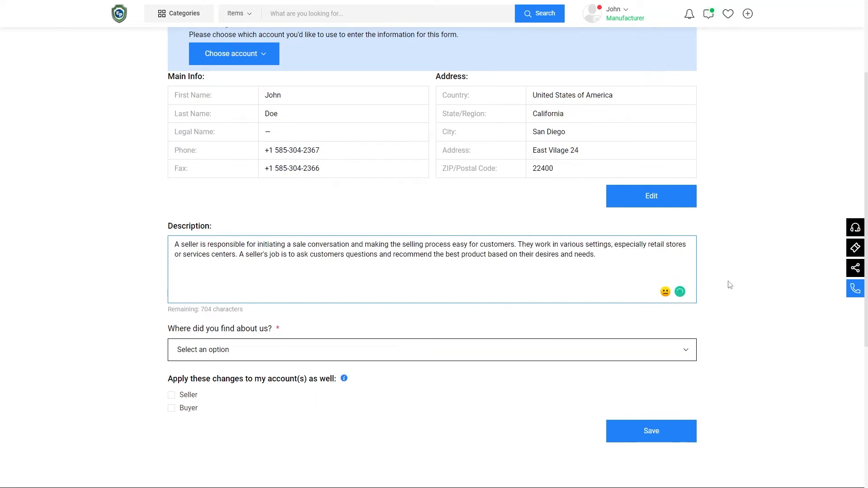
Answer 'Where did you find about us?' with Social media, Instagram, and save the personal info.
left_click(570, 350)
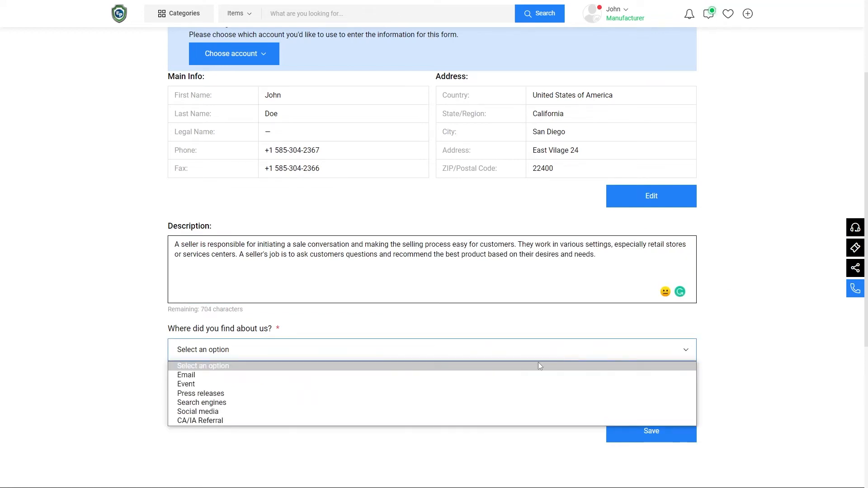
left_click(389, 411)
left_click(390, 390)
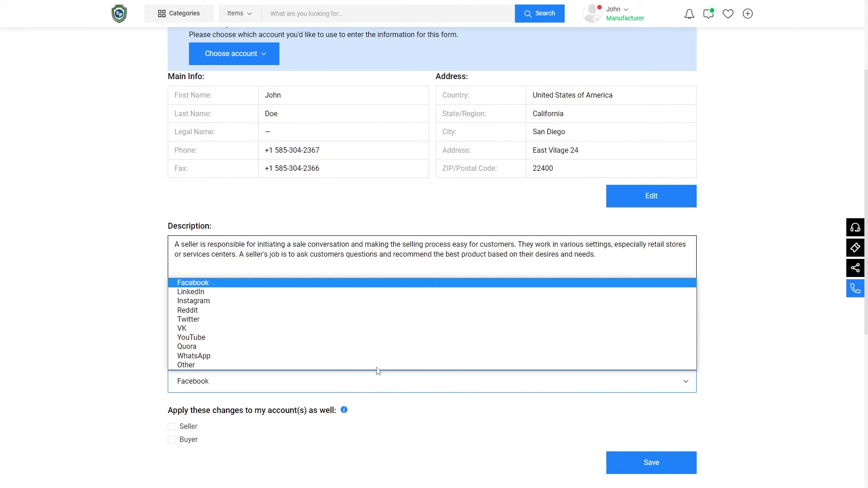
left_click(345, 302)
left_click(650, 461)
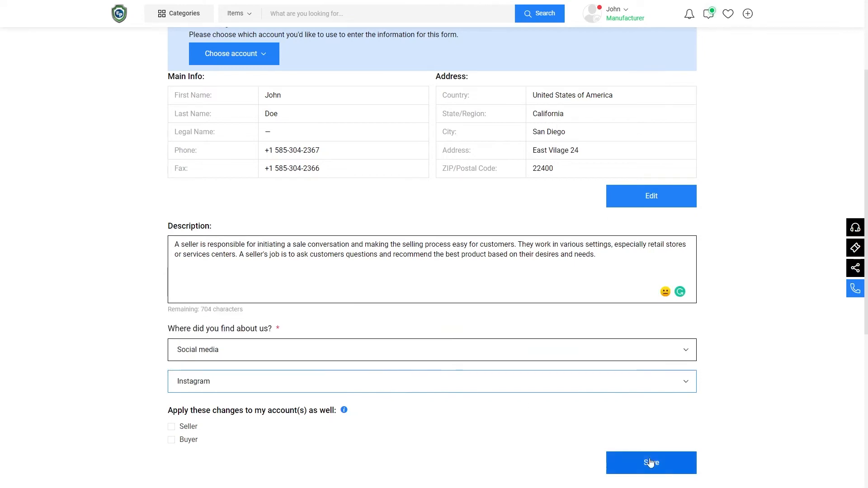
left_click(477, 274)
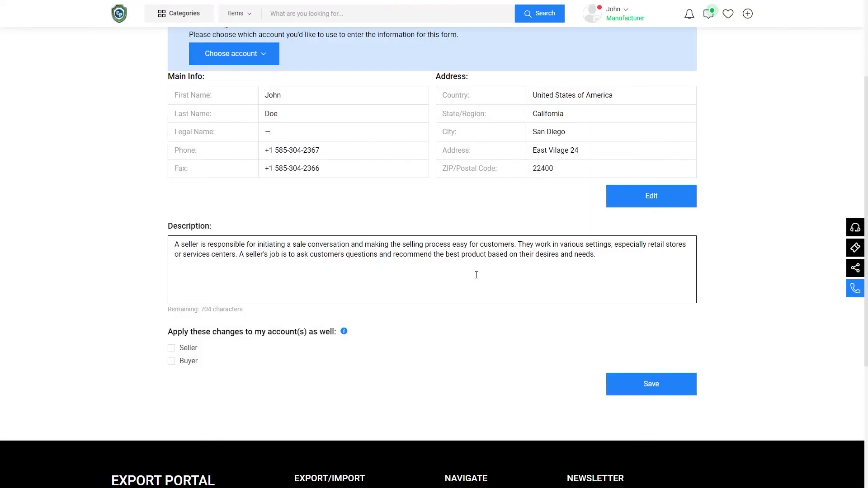
left_click(623, 13)
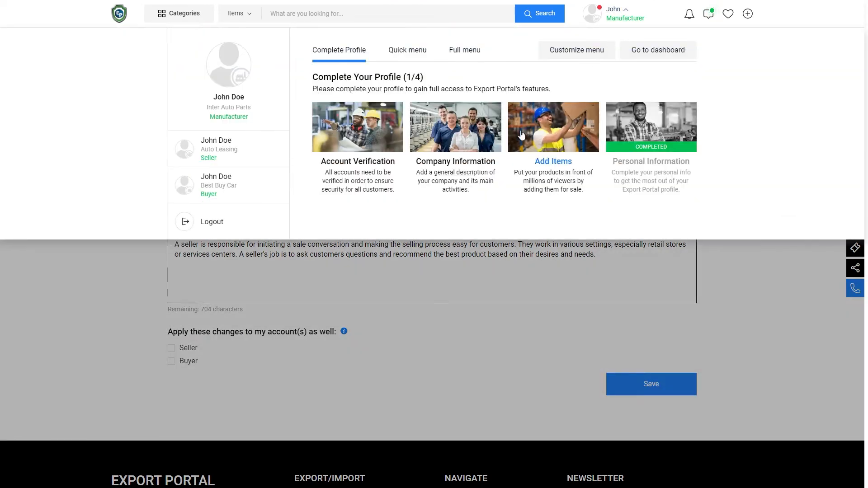
Add a company fax number and save Company Information, keeping the San Diego address.
left_click(498, 138)
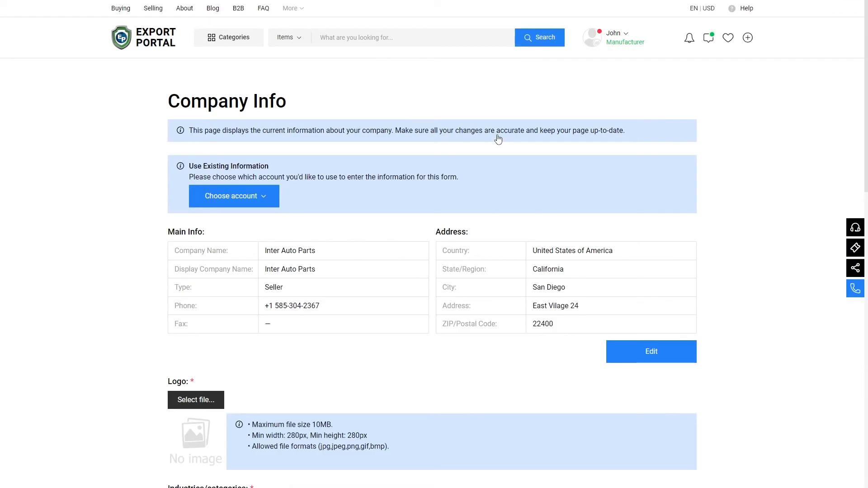
left_click(634, 347)
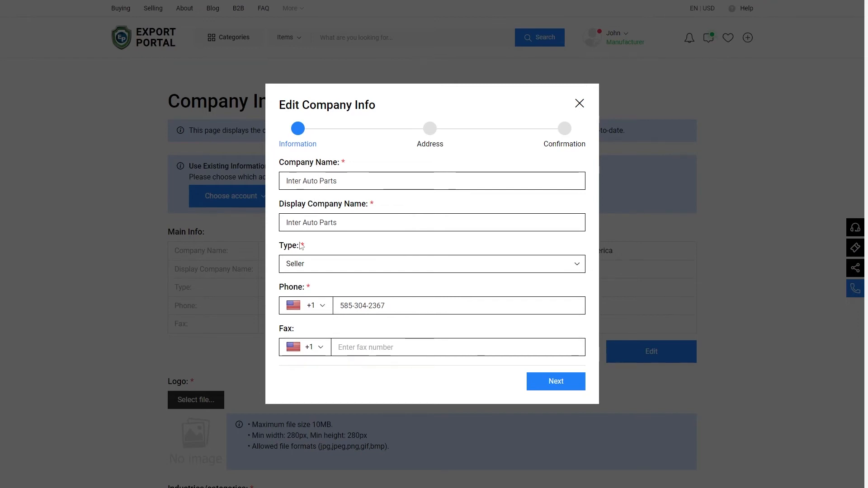
left_click(349, 349)
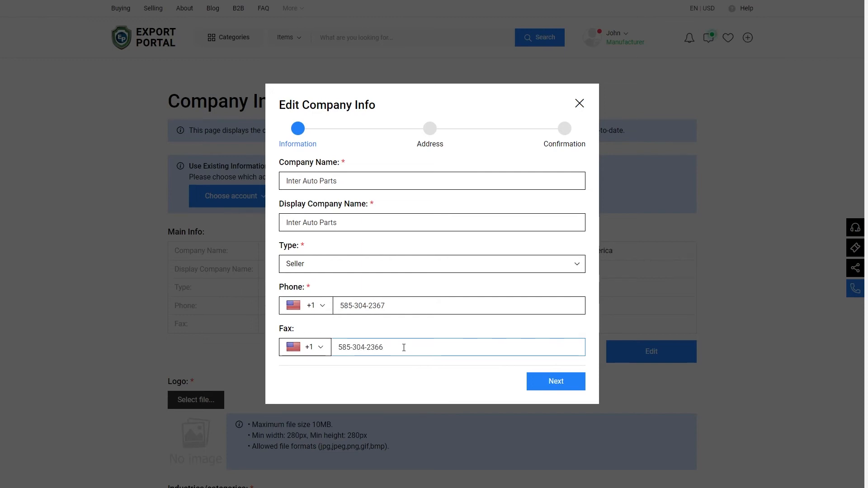
left_click(553, 383)
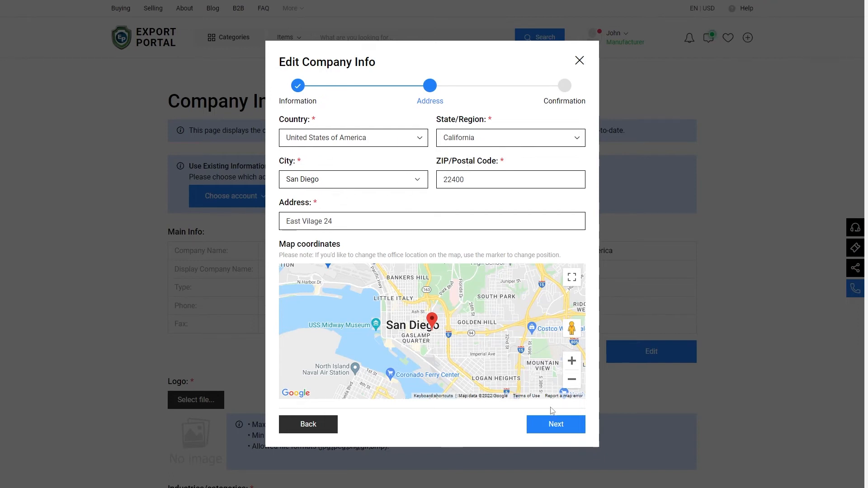
left_click(565, 427)
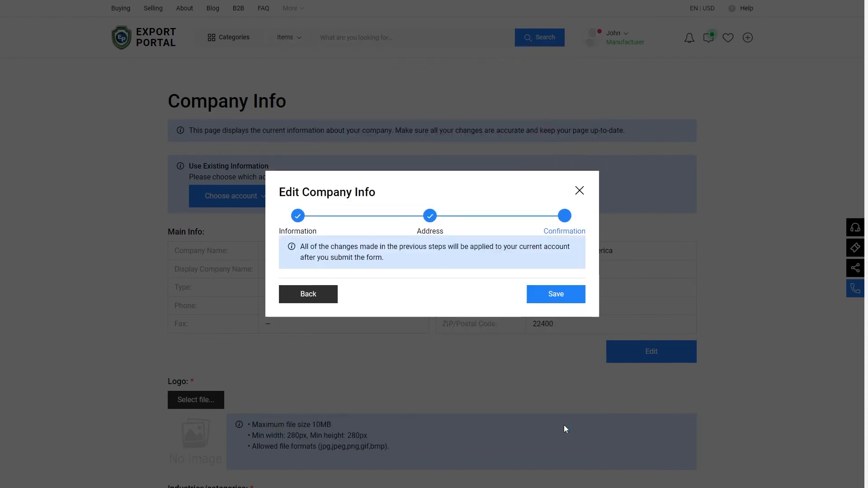
left_click(556, 294)
left_click(467, 272)
Load the Logo image, zoom it out to fit the crop, and set it as the company logo.
scroll(498, 276, "down", 5)
scroll(524, 280, "down", 2)
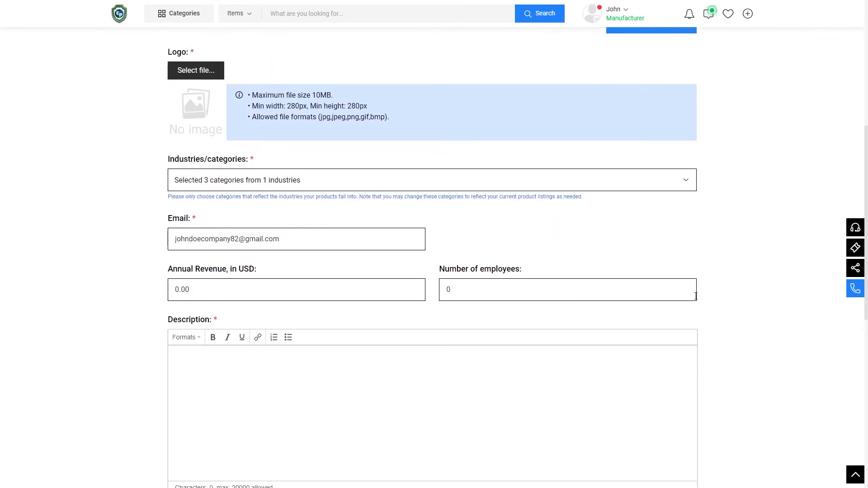
left_click(211, 70)
left_click(121, 80)
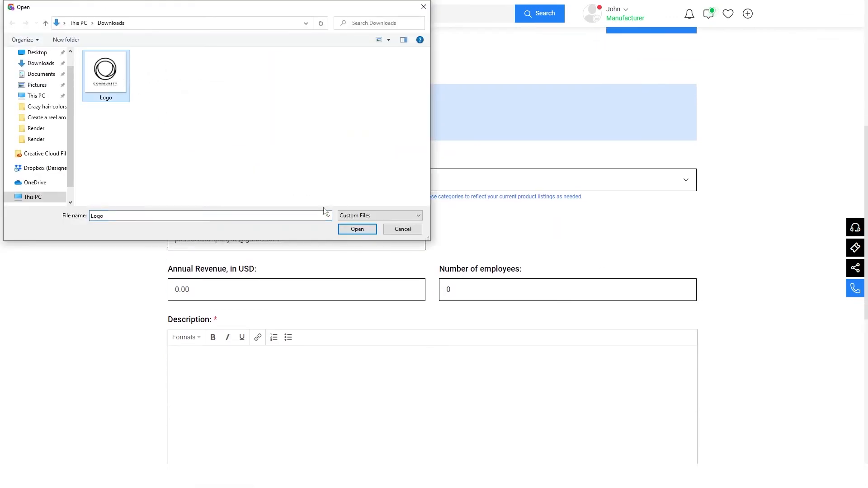
left_click(352, 230)
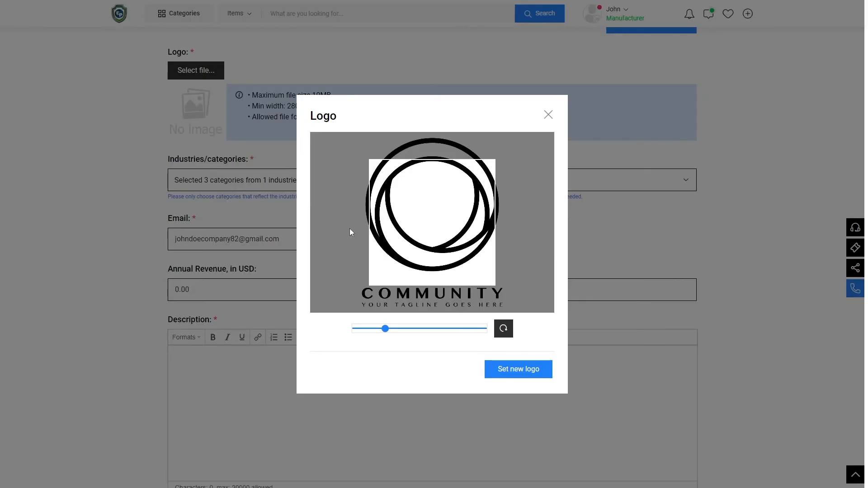
left_click_drag(388, 329, 365, 328)
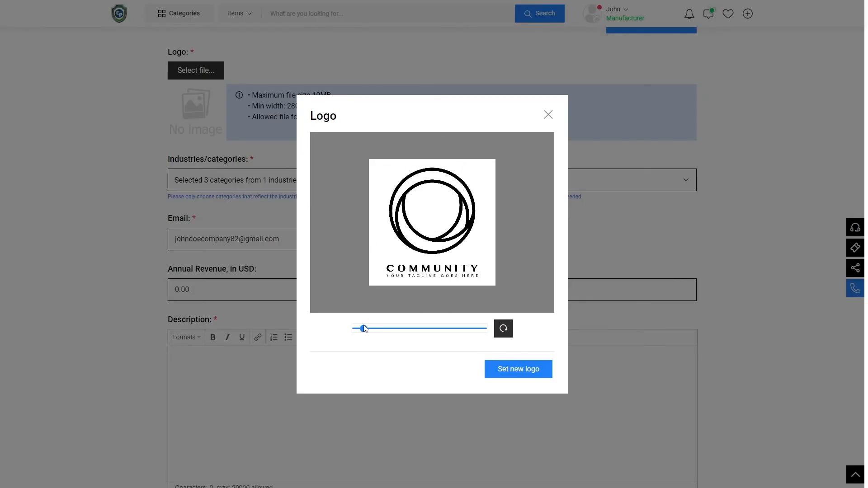
left_click(513, 375)
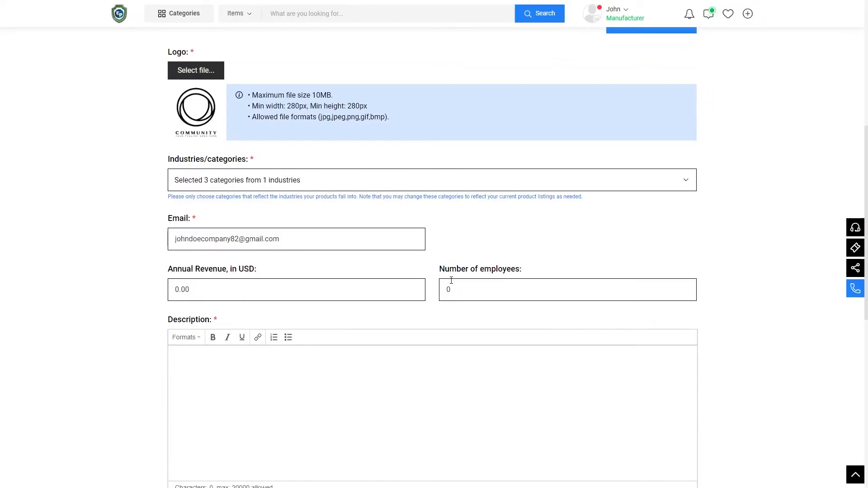
left_click(357, 185)
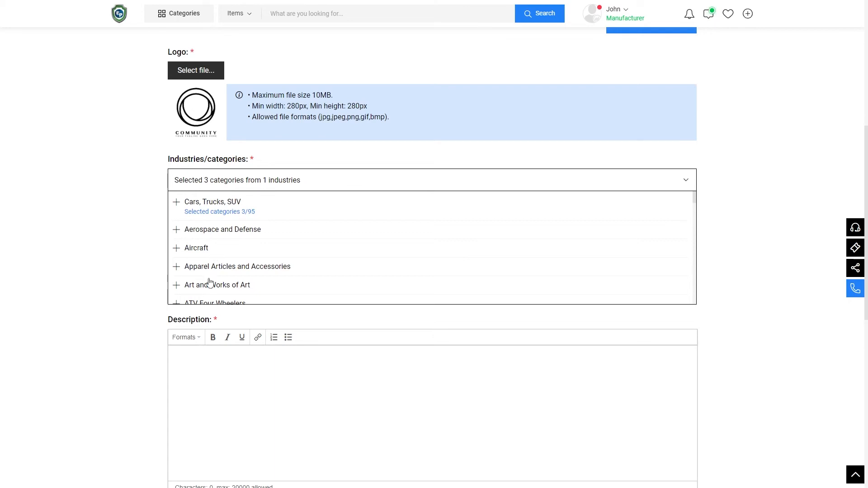
Set annual revenue to 500000 USD and number of employees to 30.
scroll(209, 282, "down", 2)
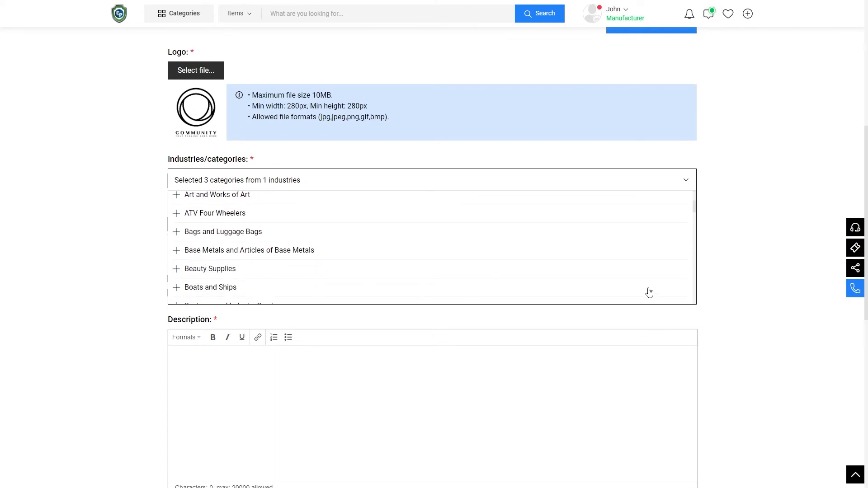
left_click(687, 185)
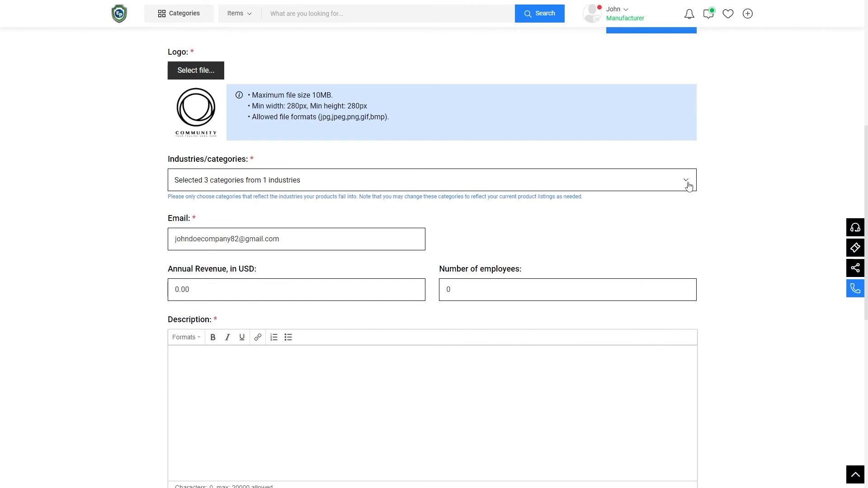
left_click(228, 292)
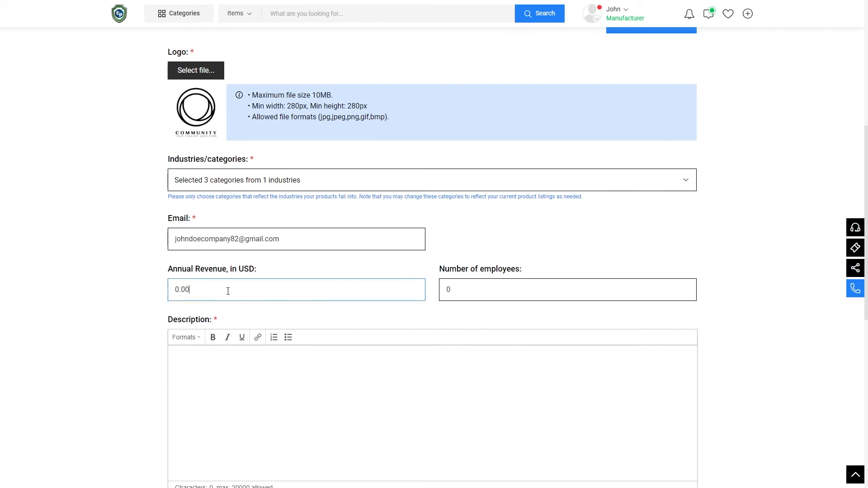
key("BackSpace")
key("BackSpace")
key("BackSpace")
key("BackSpace")
type("50000")
left_click(471, 294)
type("30")
scroll(736, 306, "down", 3)
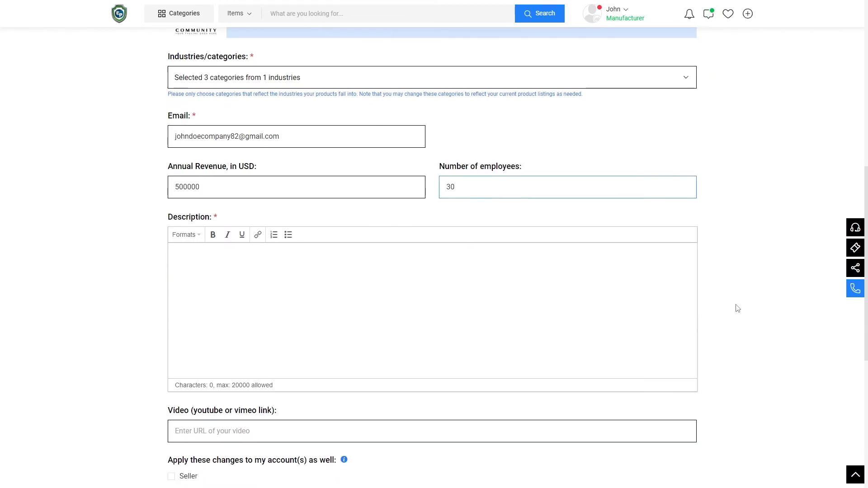
Write the three-paragraph company description, including the elevator pitch and high-level information paragraphs.
key("Tab")
type("Once you've organized the key info")
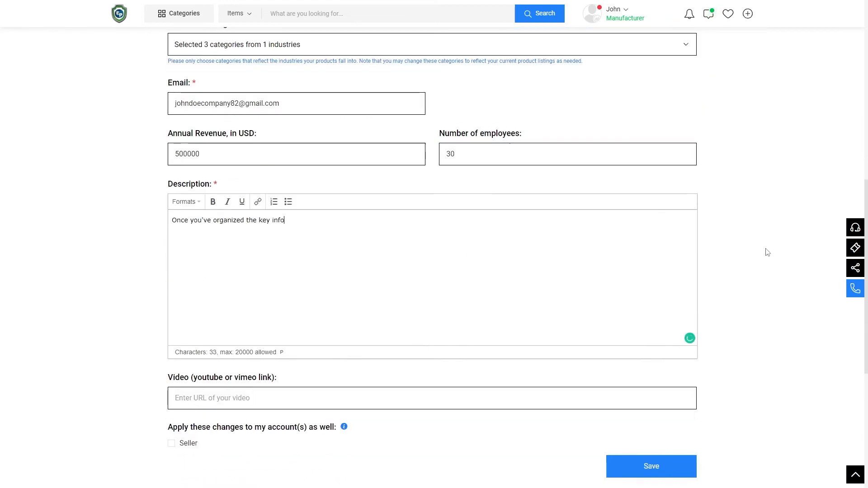
type("rmation that you want to include, you need to write the section in a way that will be appealing to readers. Follow five steps to help create")
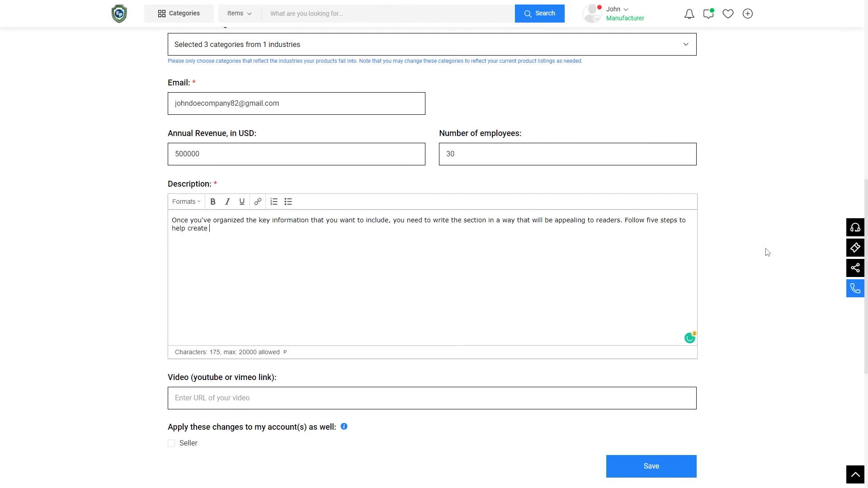
key("BackSpace")
type("sful company description.")
key("Return")
type("Start with an elevator pitch: Begin the company description section with a paragraph that captures all of the vital information about your company. Imagine you are giving an elevator pitch about your company and want to express the key characteristics in just a few sentences. Use the same thought process for the introductory paragraph.")
key("Return")
type("Stick with high-level information: Some of the information in your")
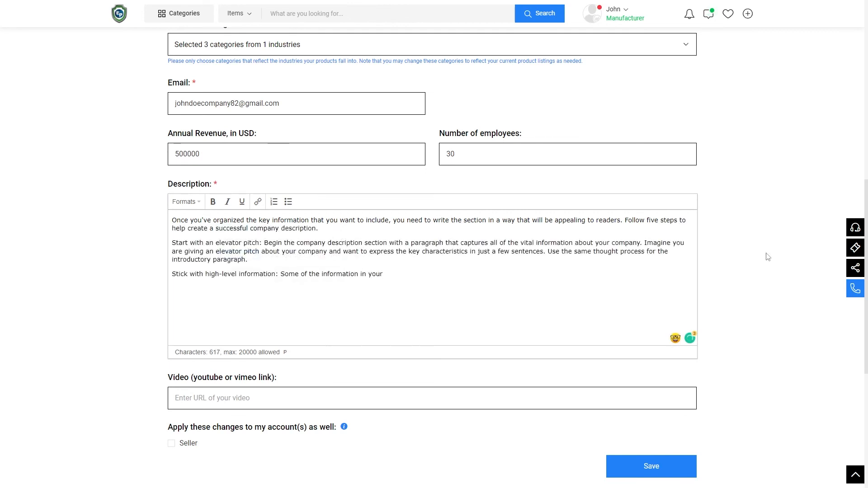
type(" description will be included in other sections of your business plan. For these parts, provide only a high-level overview and leave all of the specific details for the related section.")
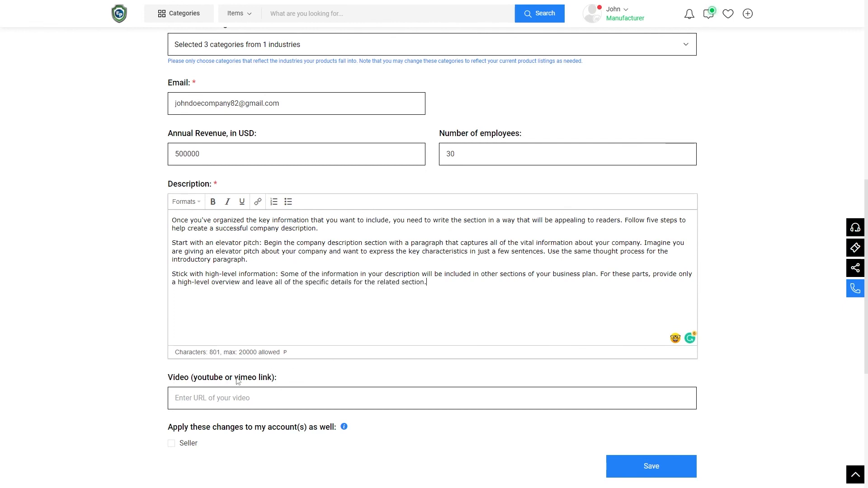
Save the company information and return to the Export Portal home page.
left_click(650, 461)
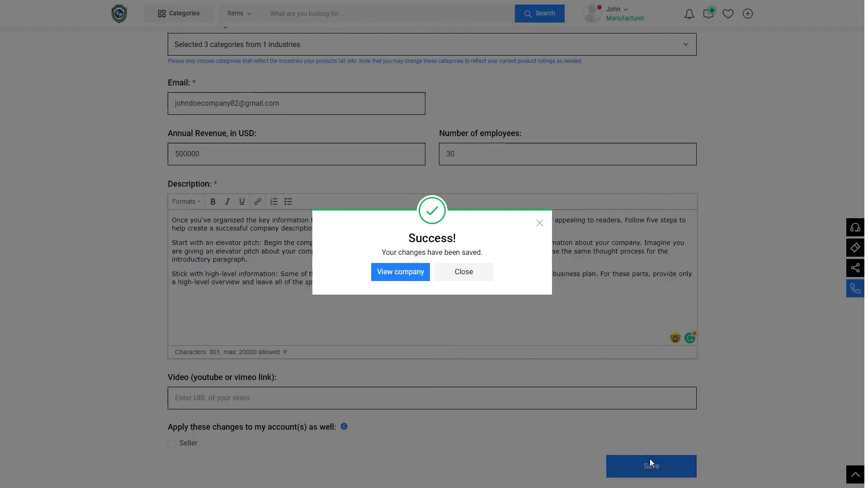
left_click(472, 274)
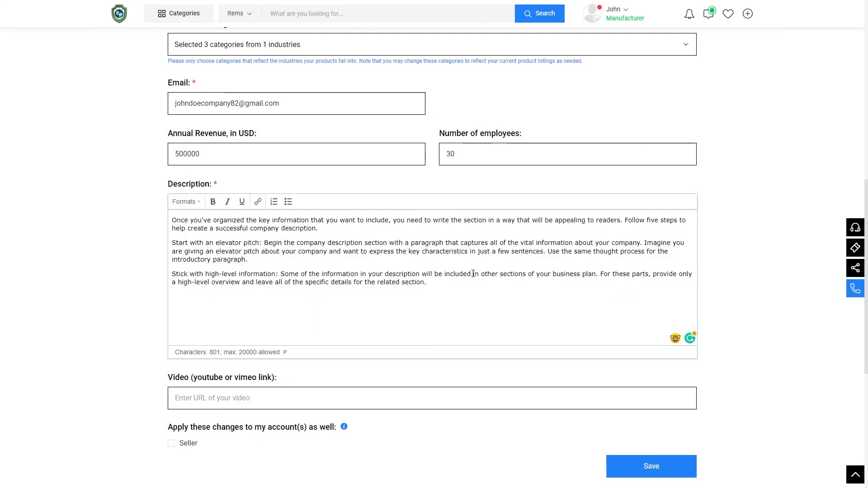
left_click(120, 17)
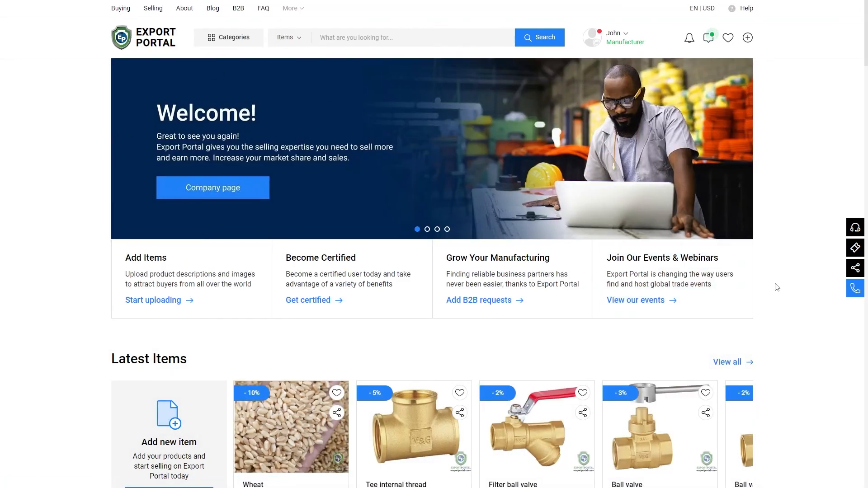